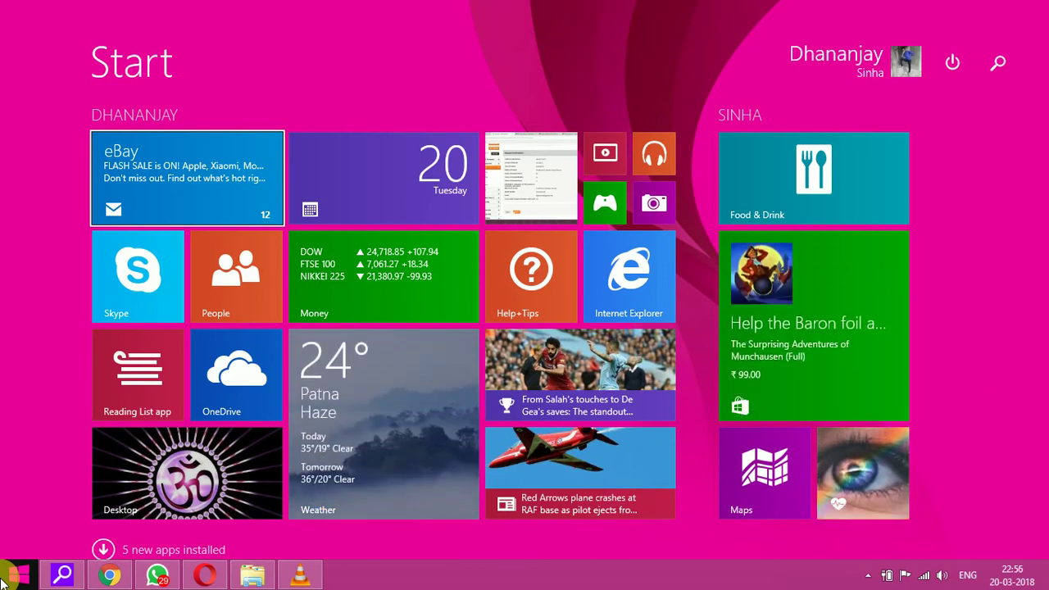
# Step: Switch to Google Chrome showing the Psiphon page
pyautogui.moveTo(139, 580)
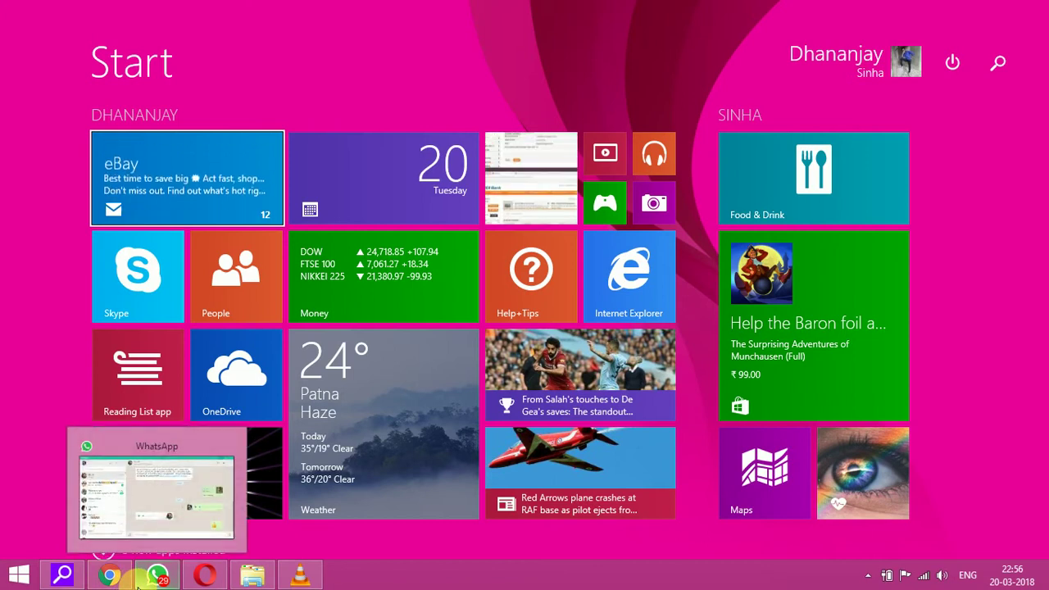
pyautogui.moveTo(200, 579)
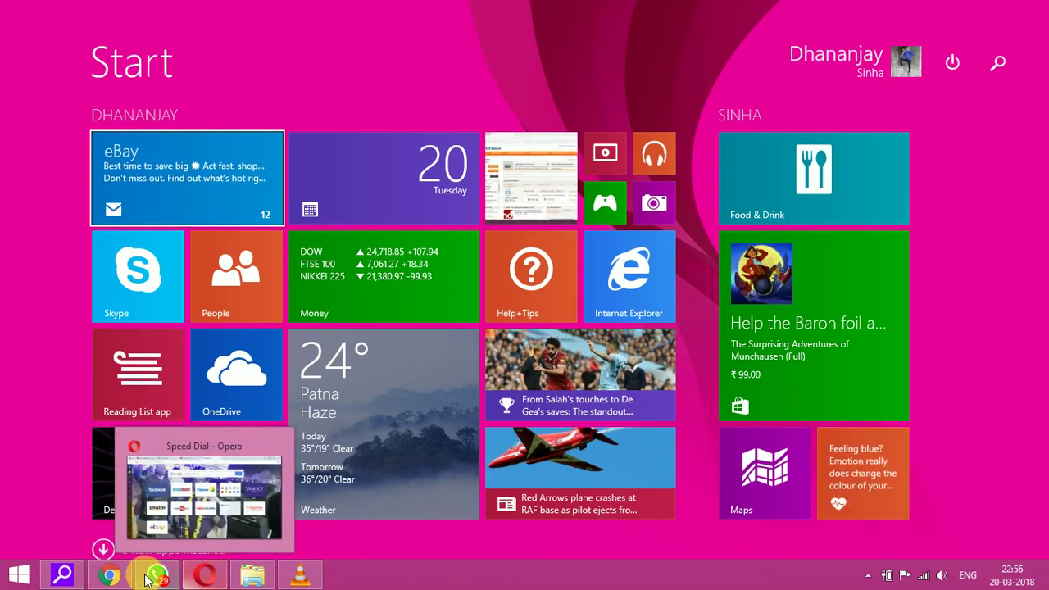
pyautogui.click(111, 578)
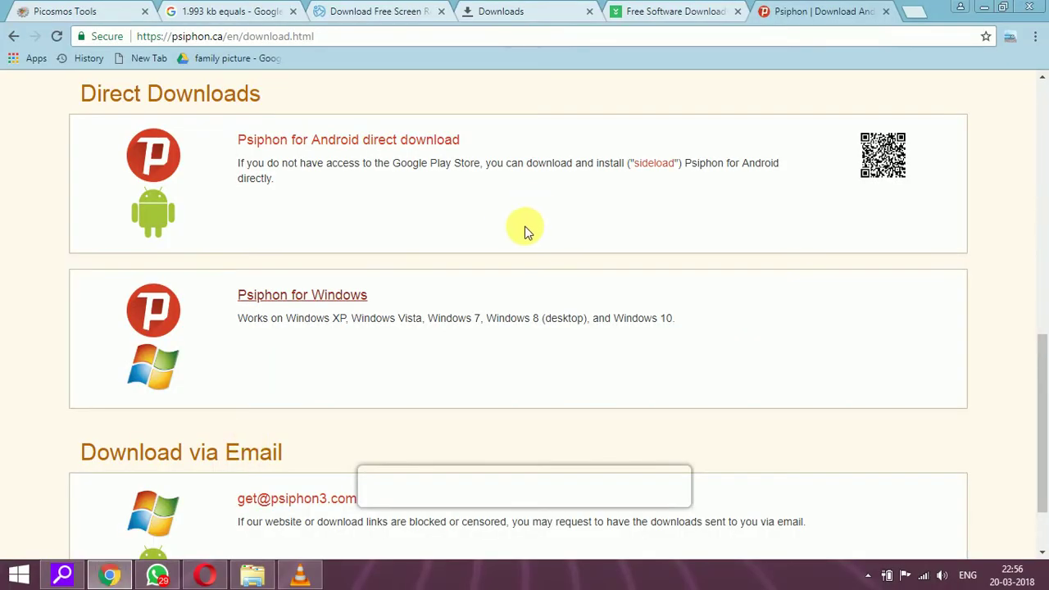
pyautogui.scroll(10, 529, 205)
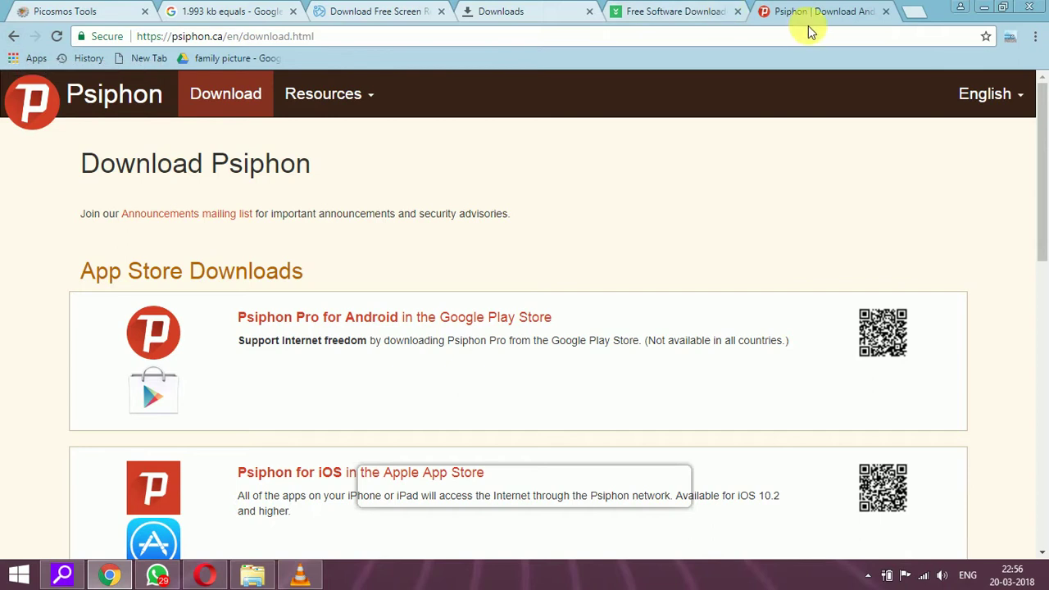
# Step: Search Google for psiphon in a new tab
pyautogui.click(912, 11)
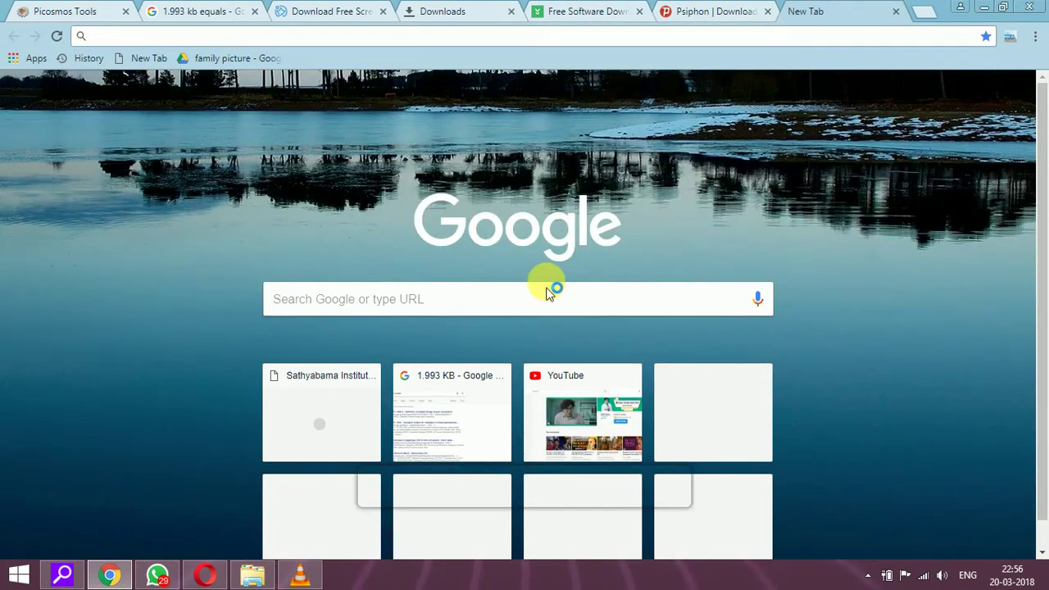
pyautogui.click(552, 302)
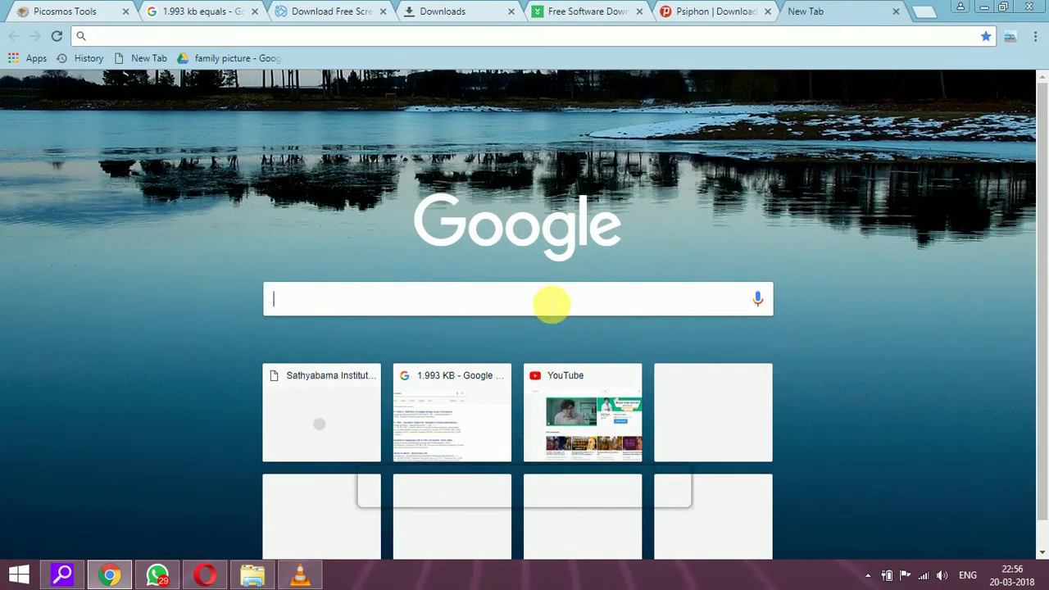
pyautogui.write('psiph')
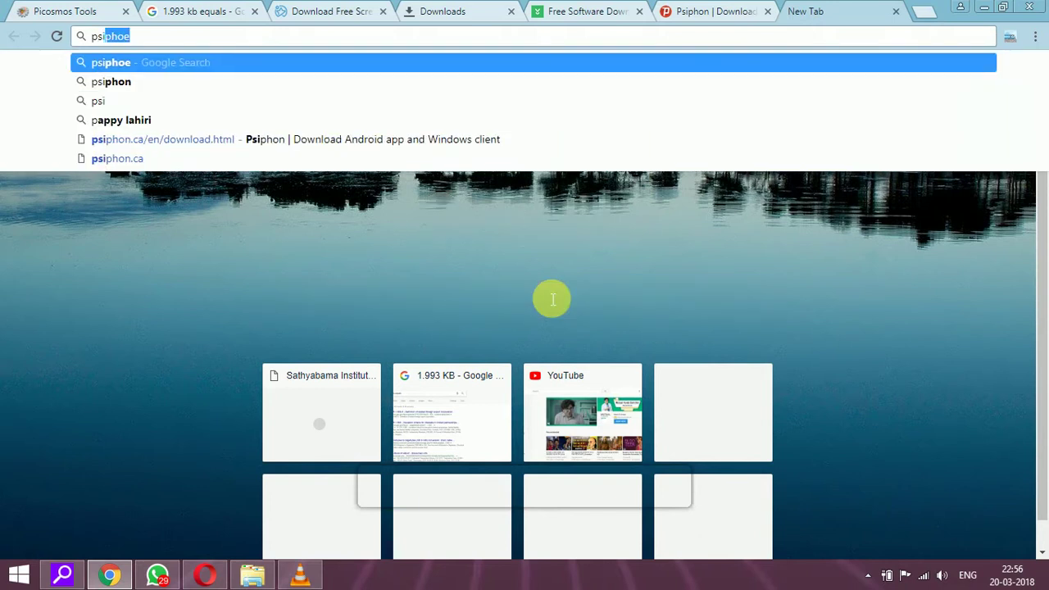
pyautogui.write('on')
pyautogui.press('Return')
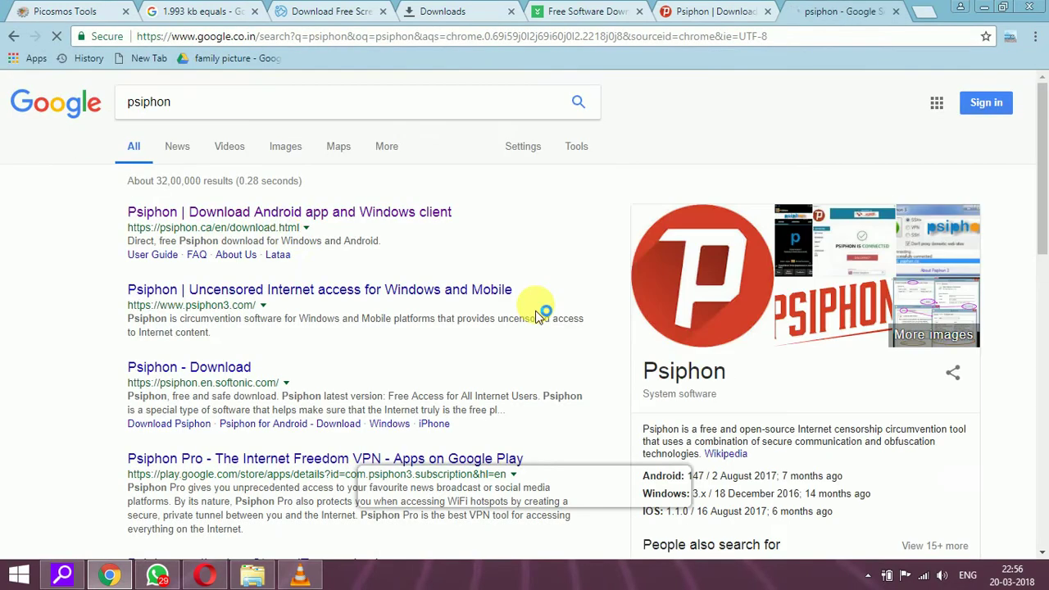
# Step: Open the psiphon.ca result and download Psiphon for Windows from Direct Downloads
pyautogui.click(262, 213)
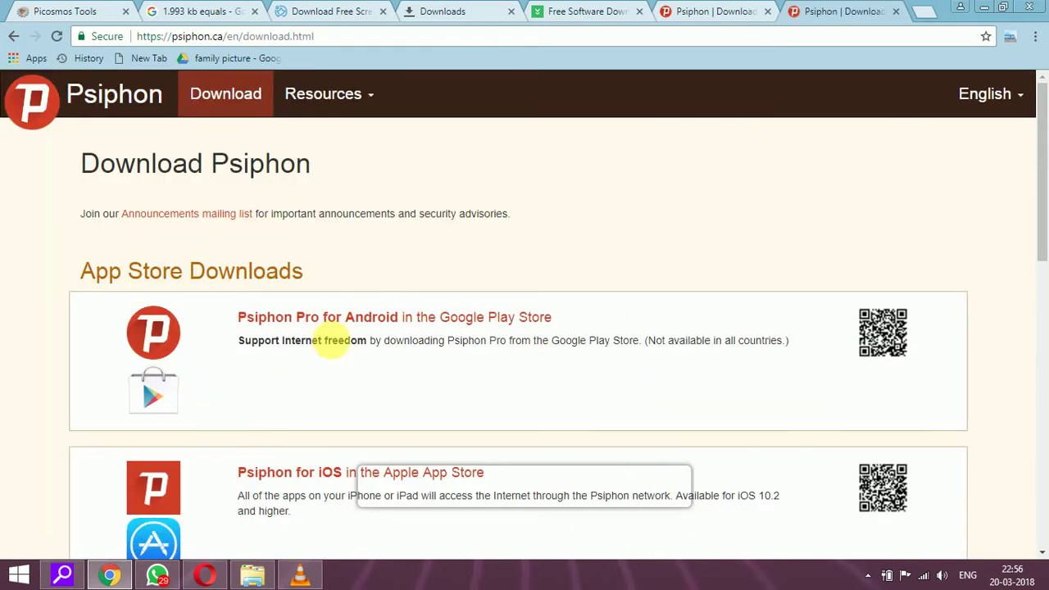
pyautogui.scroll(-3, 306, 293)
pyautogui.scroll(-4, 452, 234)
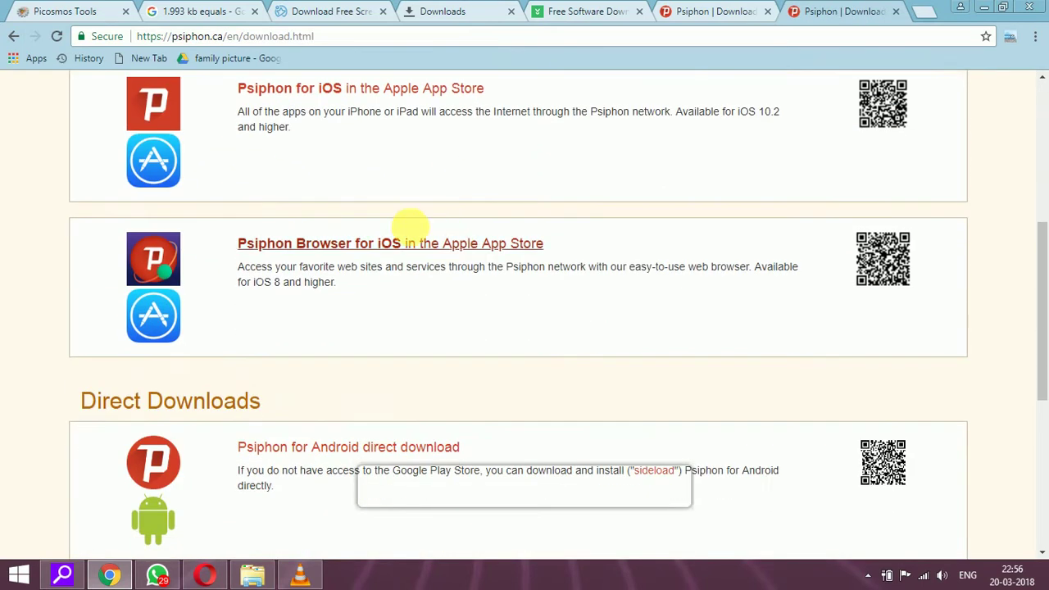
pyautogui.scroll(-5, 301, 156)
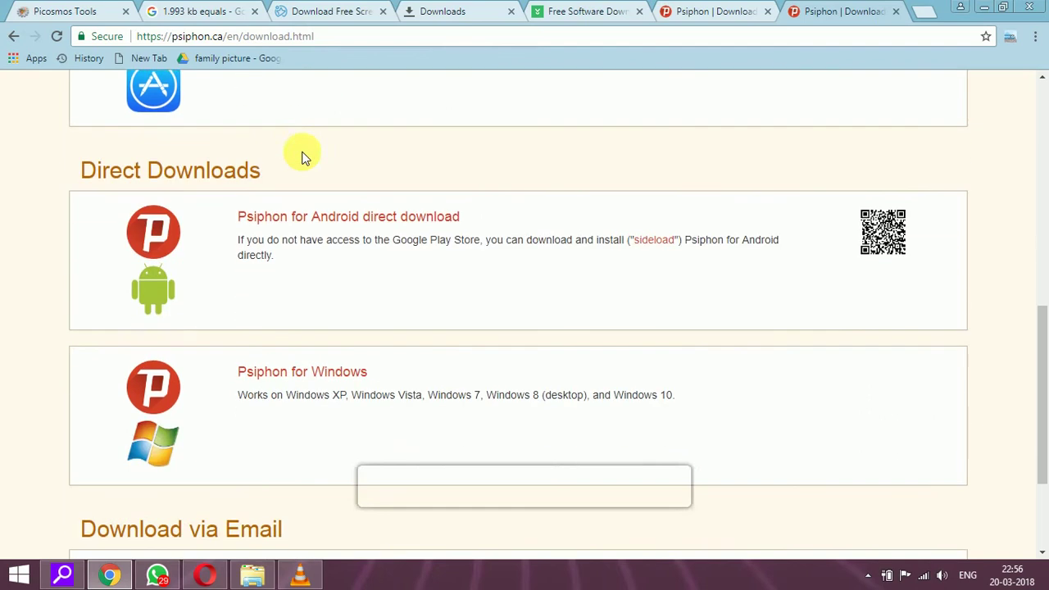
pyautogui.click(339, 296)
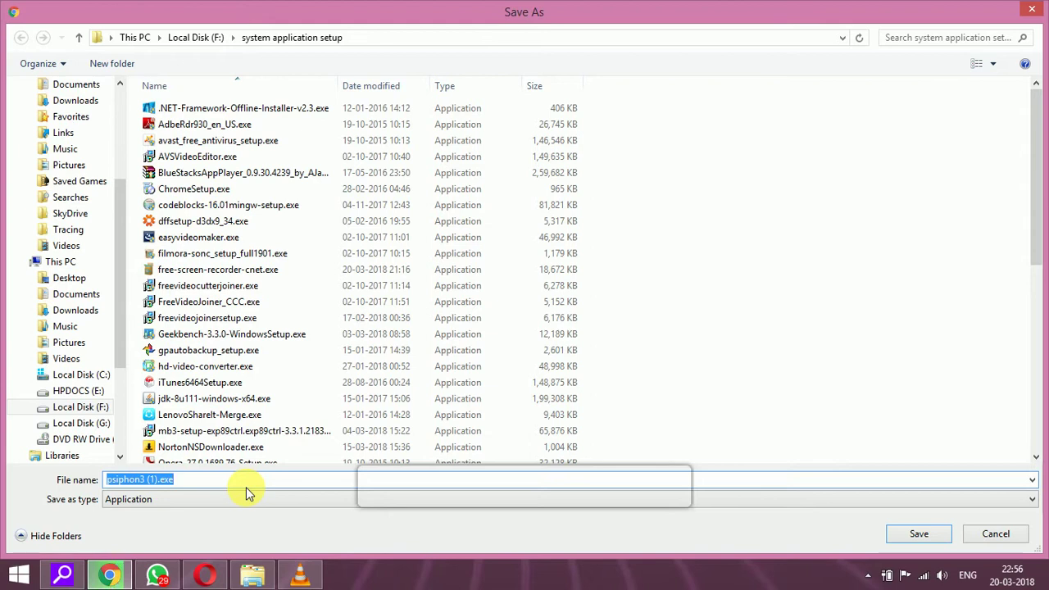
# Step: Cancel saving psiphon3 (1).exe in the Save As dialog
pyautogui.click(1015, 535)
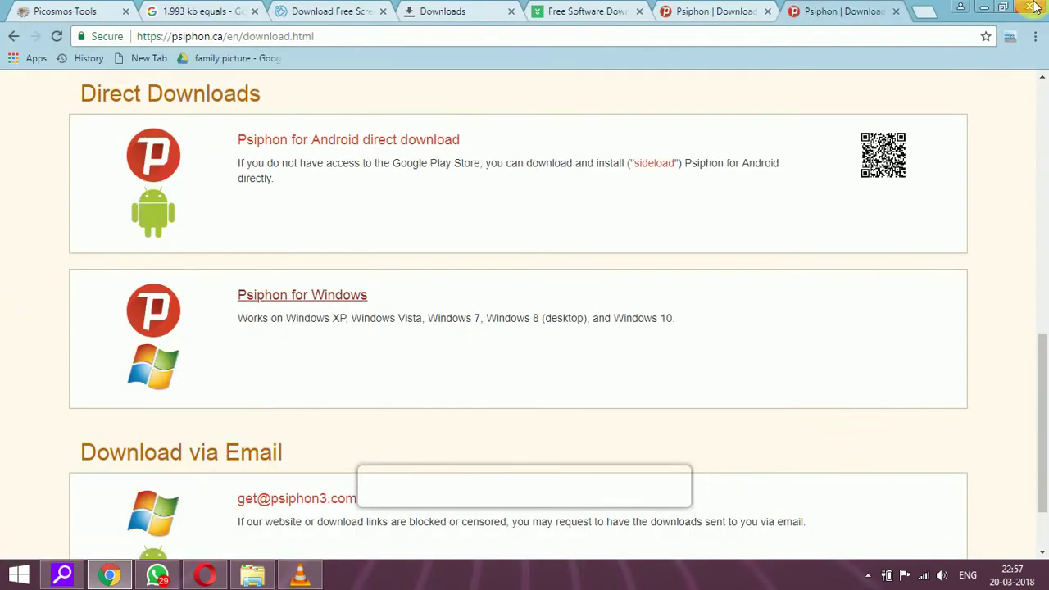
# Step: Browse to the system application setup folder on Local Disk (F:) and select psiphon3.exe
pyautogui.click(984, 11)
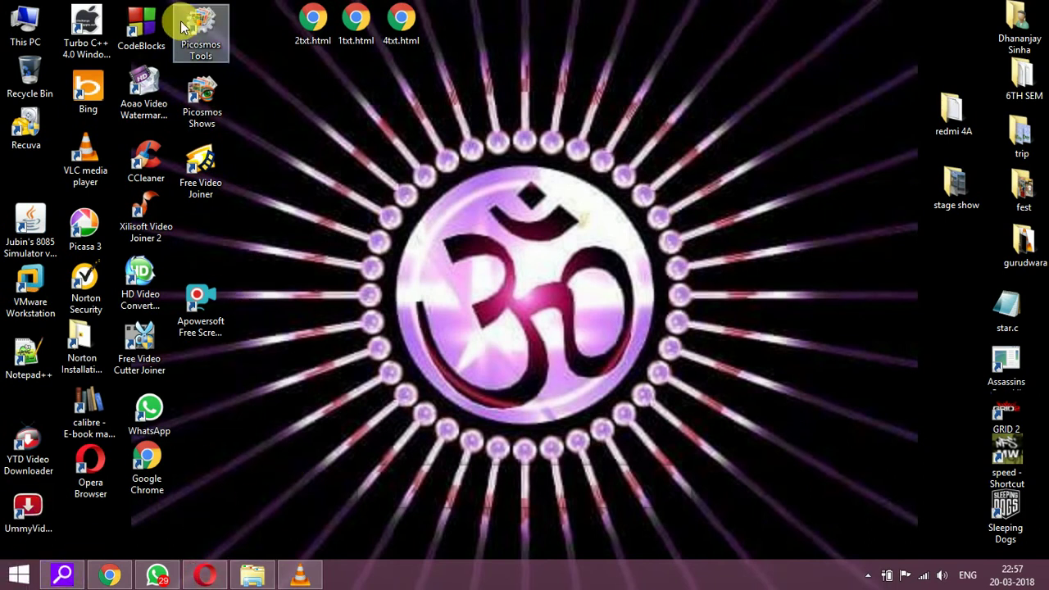
pyautogui.doubleClick(34, 37)
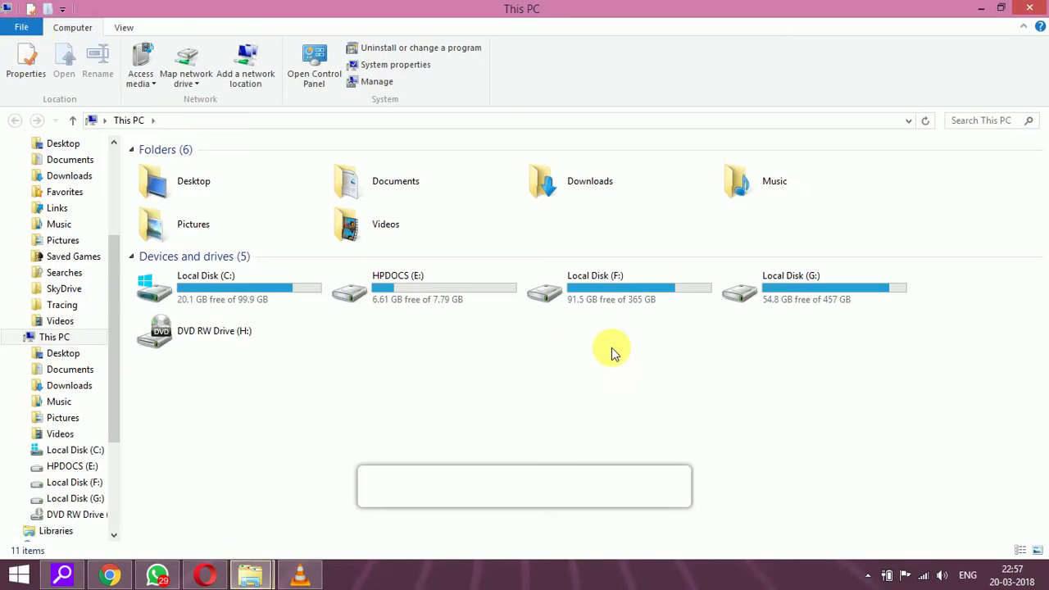
pyautogui.doubleClick(587, 282)
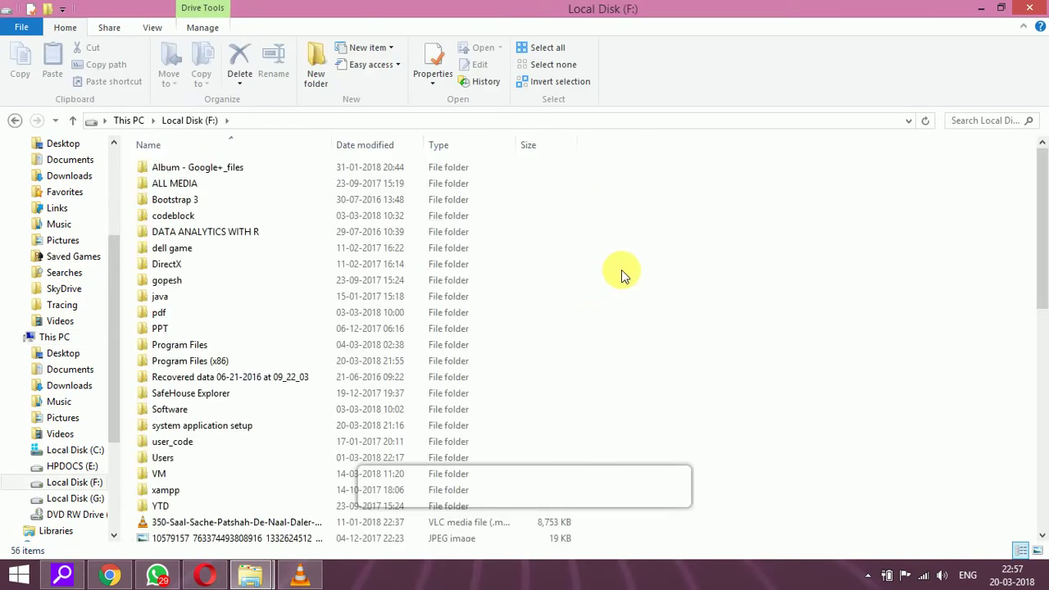
pyautogui.scroll(-3, 621, 274)
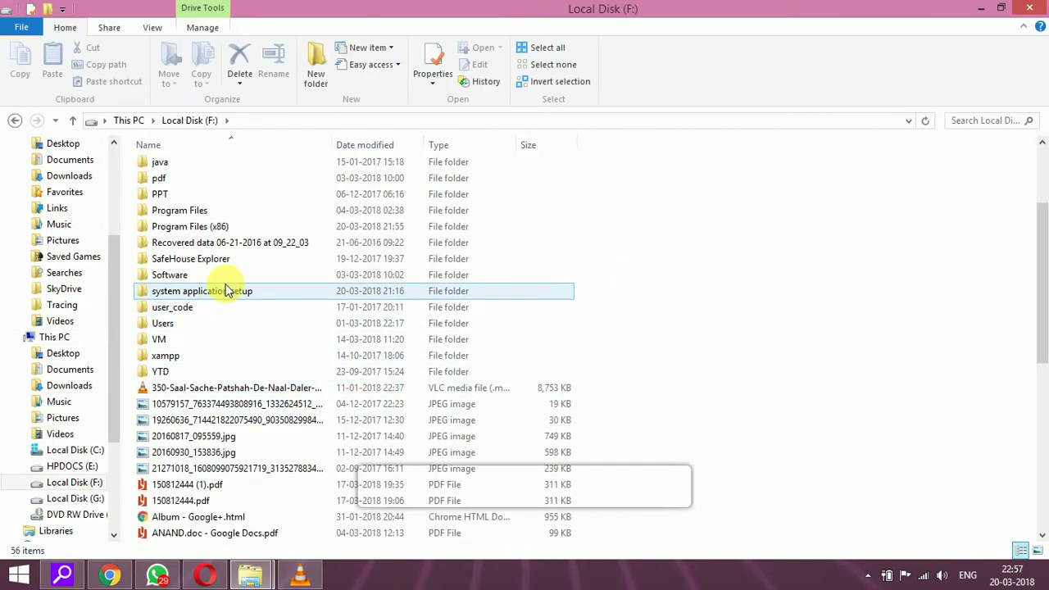
pyautogui.doubleClick(234, 295)
pyautogui.click(385, 297)
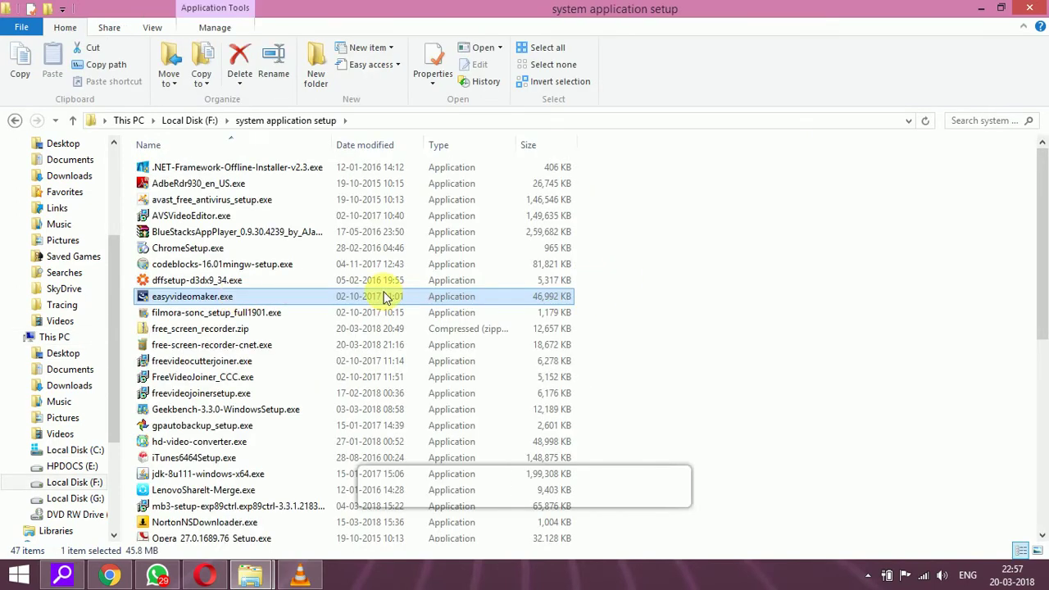
pyautogui.click(679, 293)
pyautogui.write('ps')
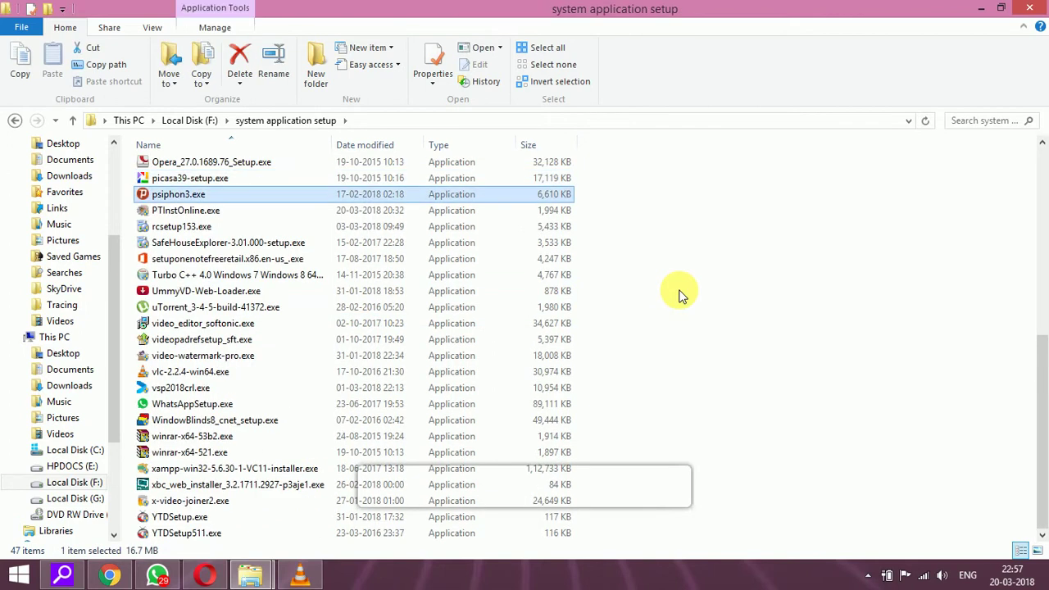
# Step: Launch psiphon3.exe, let it connect, and dismiss the link-opening prompt
pyautogui.doubleClick(534, 197)
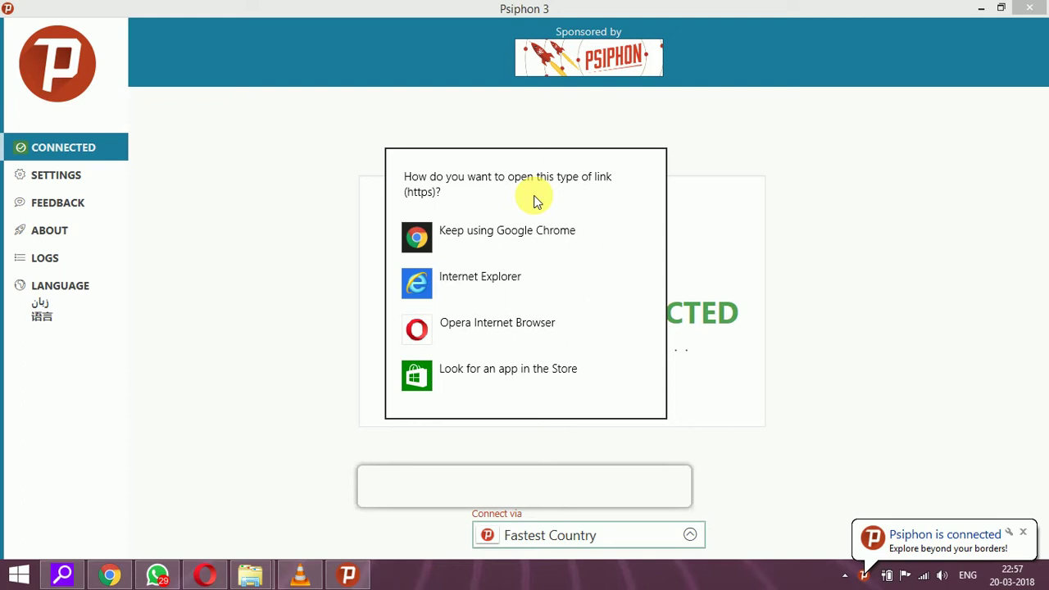
pyautogui.click(823, 278)
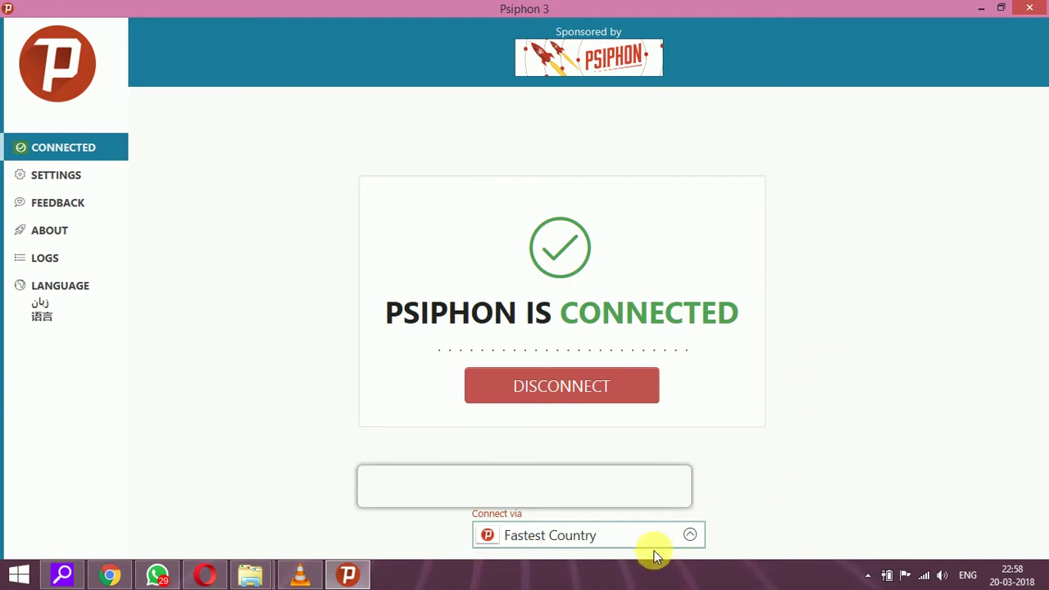
# Step: Change Psiphon's Connect via country to United States
pyautogui.click(690, 535)
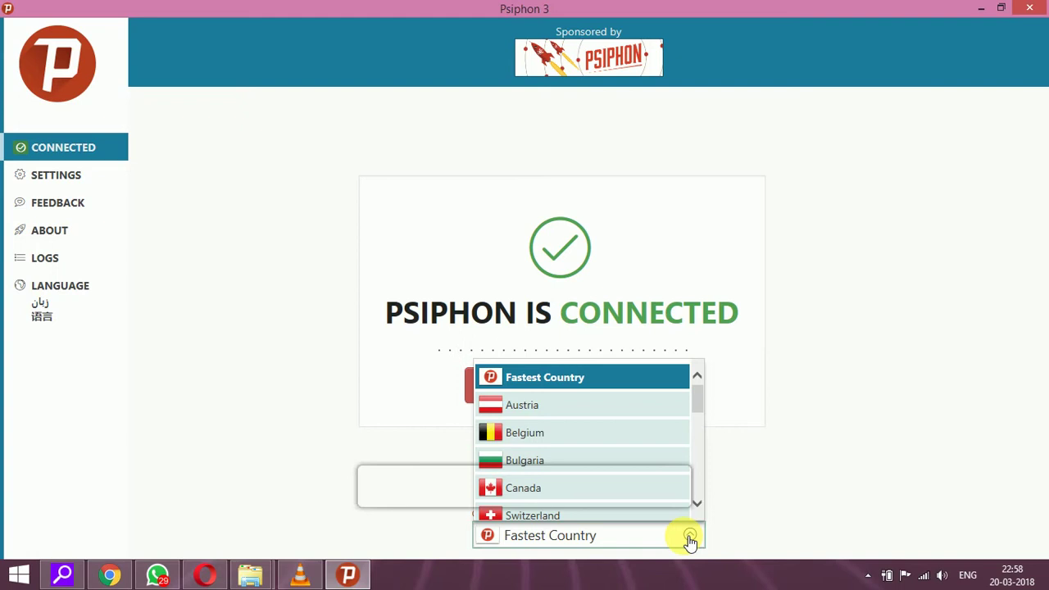
pyautogui.scroll(-2, 618, 464)
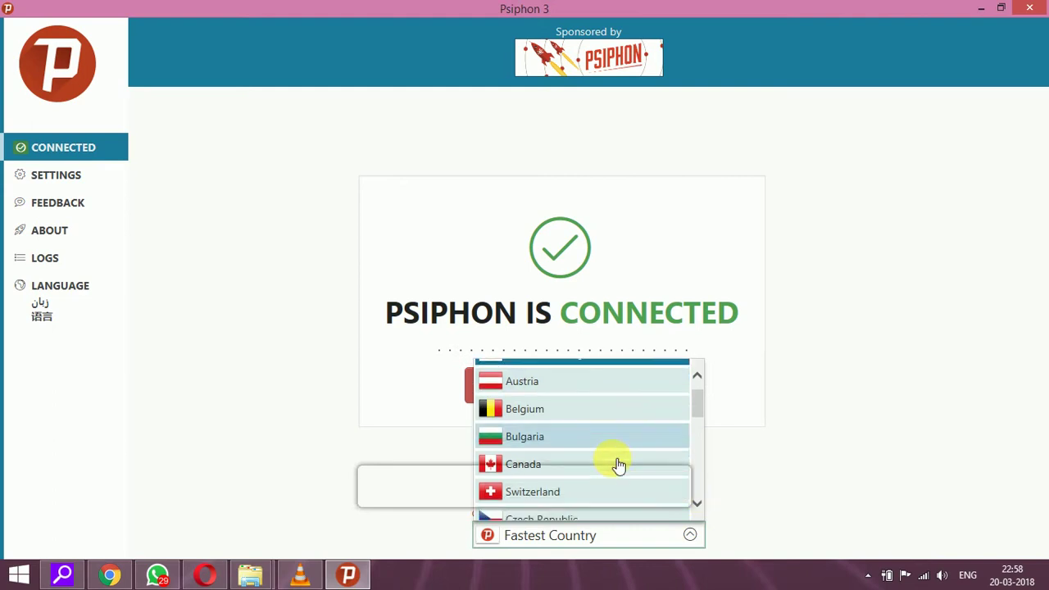
pyautogui.scroll(-8, 618, 465)
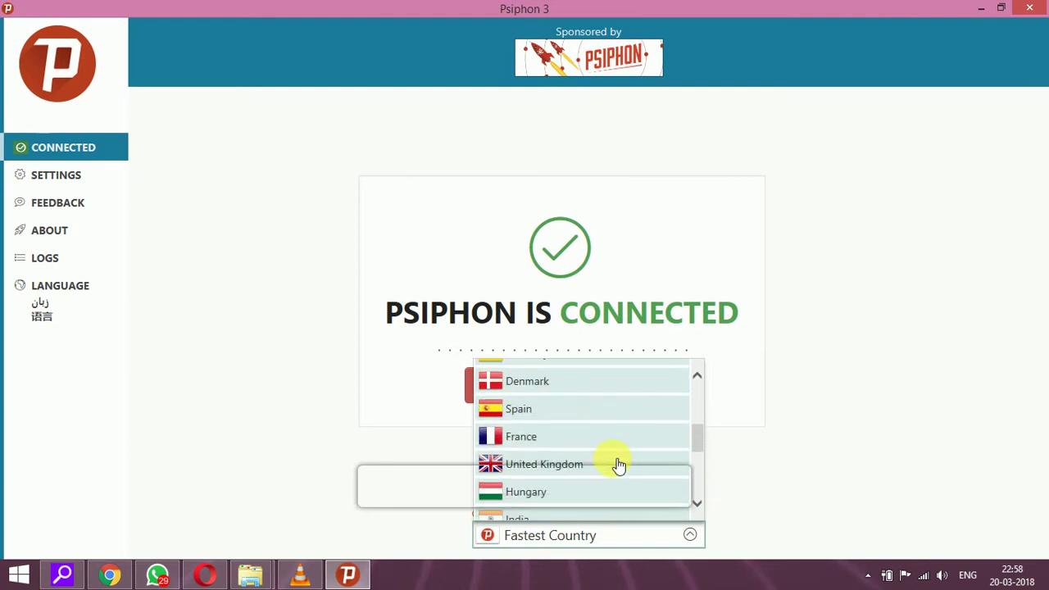
pyautogui.scroll(-6, 618, 465)
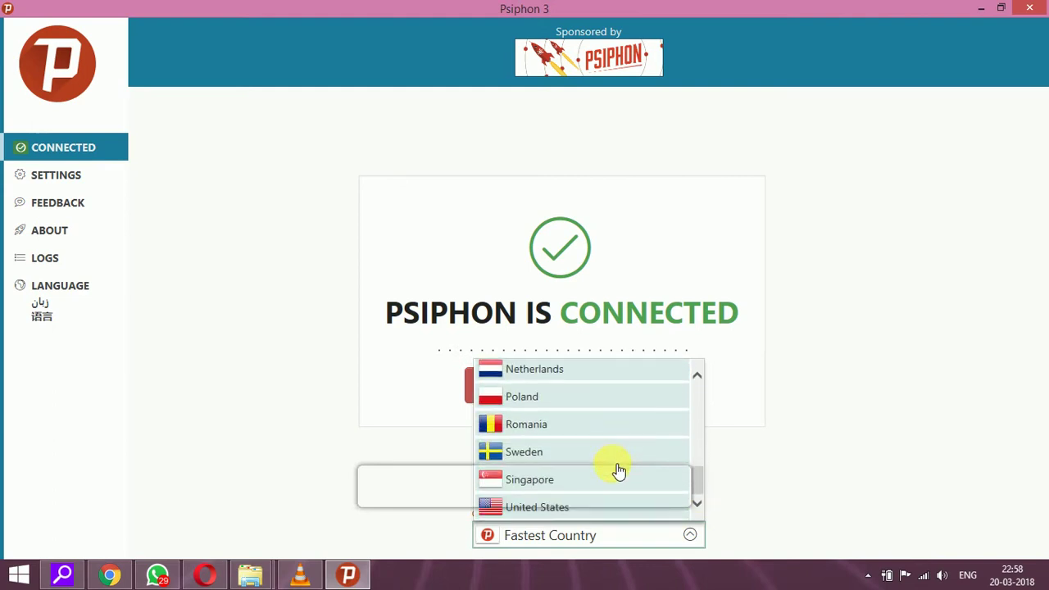
pyautogui.click(613, 506)
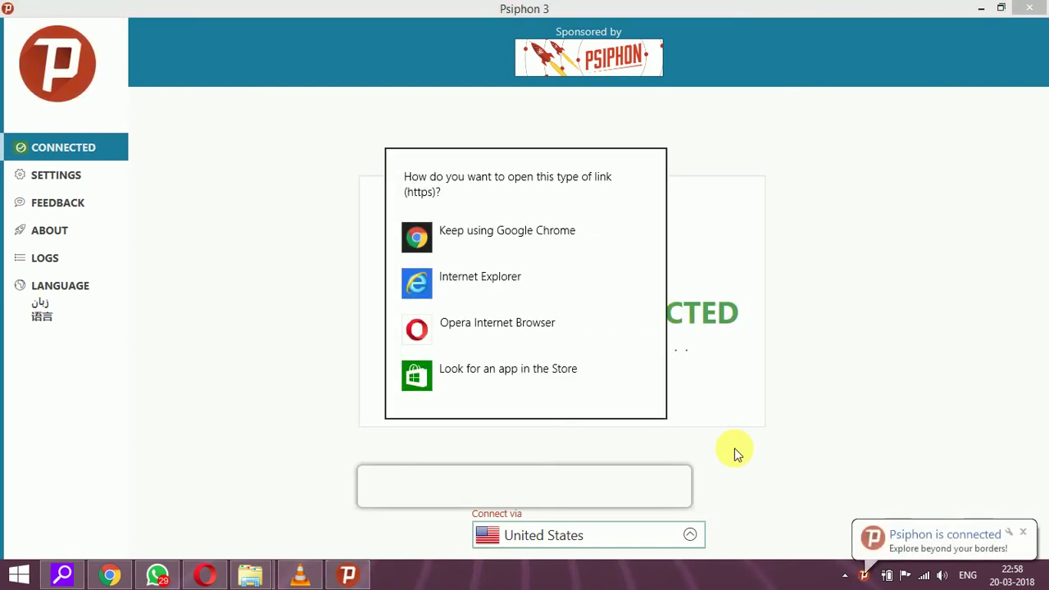
# Step: Set Connect via back to Fastest Country, dismissing the link-opening prompts
pyautogui.click(734, 448)
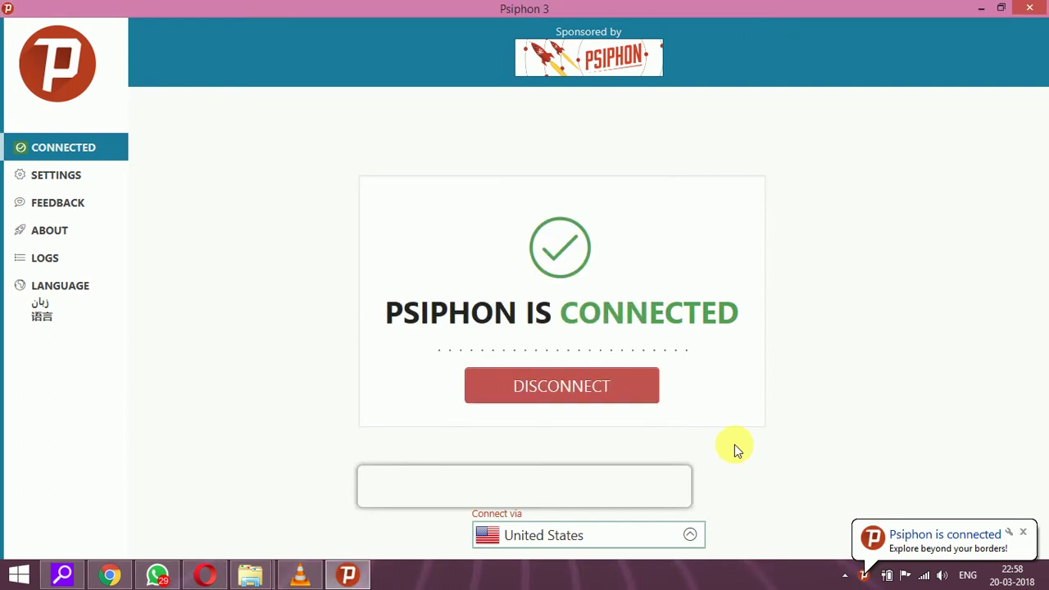
pyautogui.click(690, 534)
pyautogui.scroll(1, 649, 428)
pyautogui.scroll(5, 651, 422)
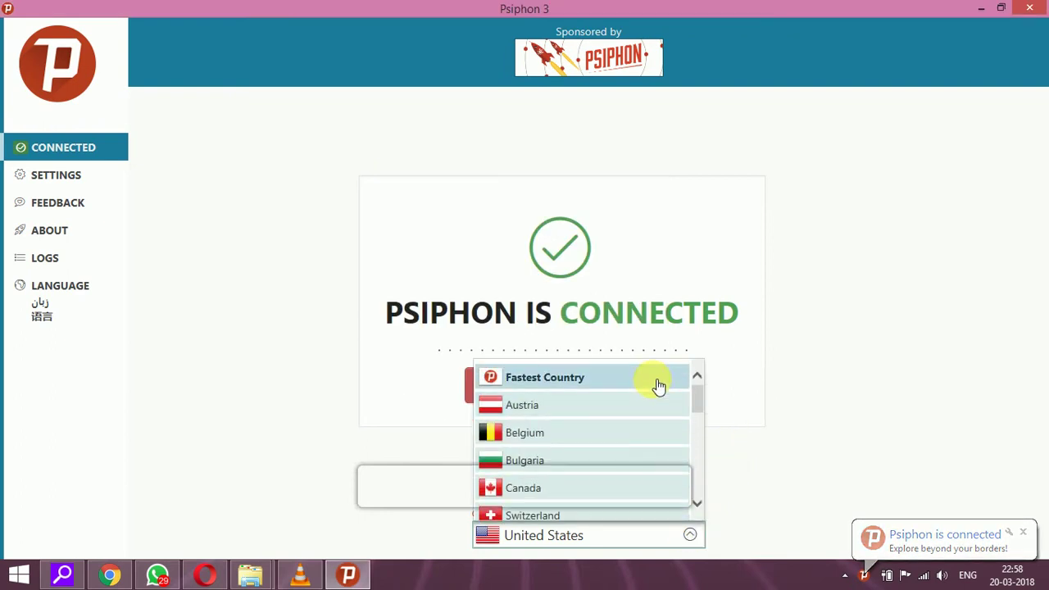
pyautogui.click(659, 384)
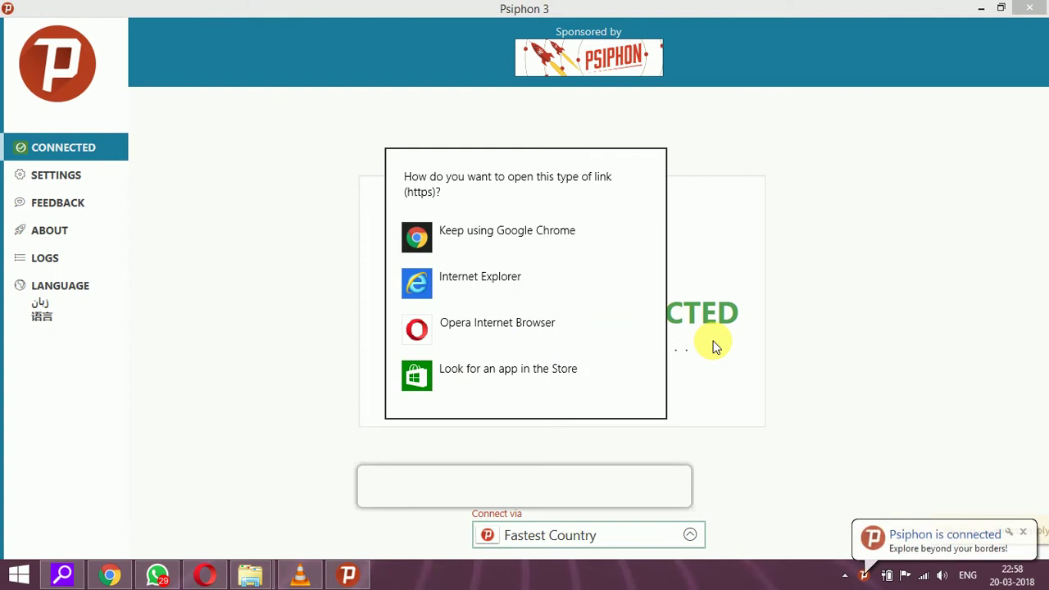
pyautogui.click(713, 347)
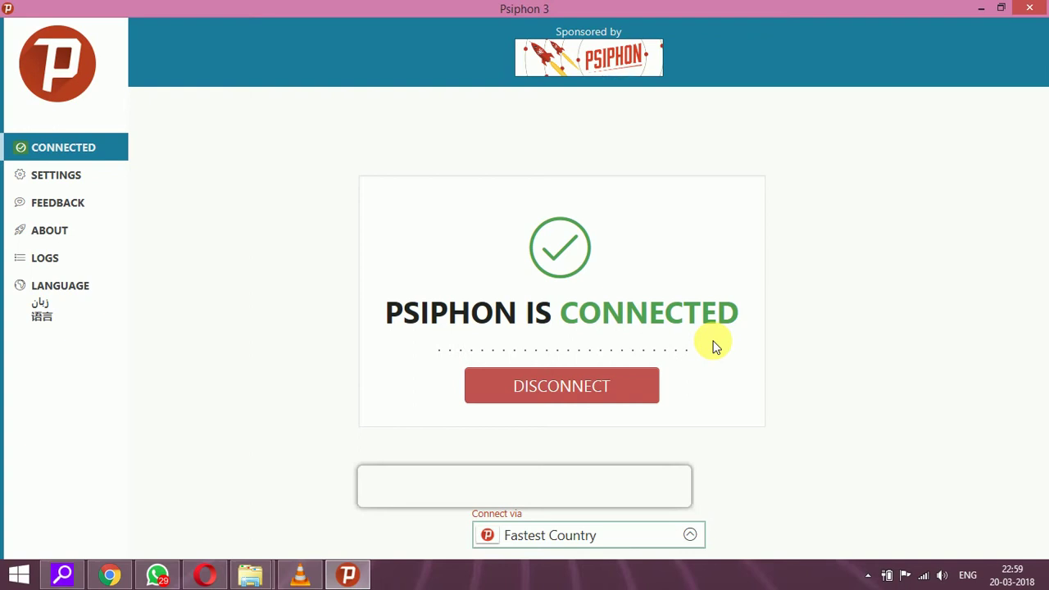
# Step: Expand and collapse Psiphon Server Region in Settings, then show the Feedback page
pyautogui.click(83, 172)
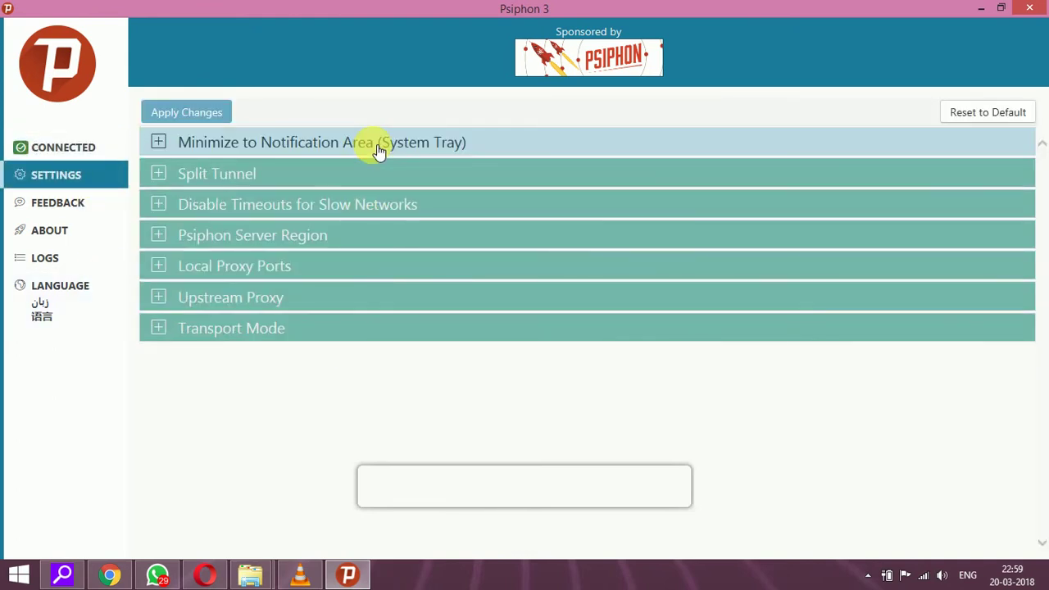
pyautogui.click(339, 250)
pyautogui.scroll(-3, 429, 410)
pyautogui.scroll(3, 434, 355)
pyautogui.click(326, 235)
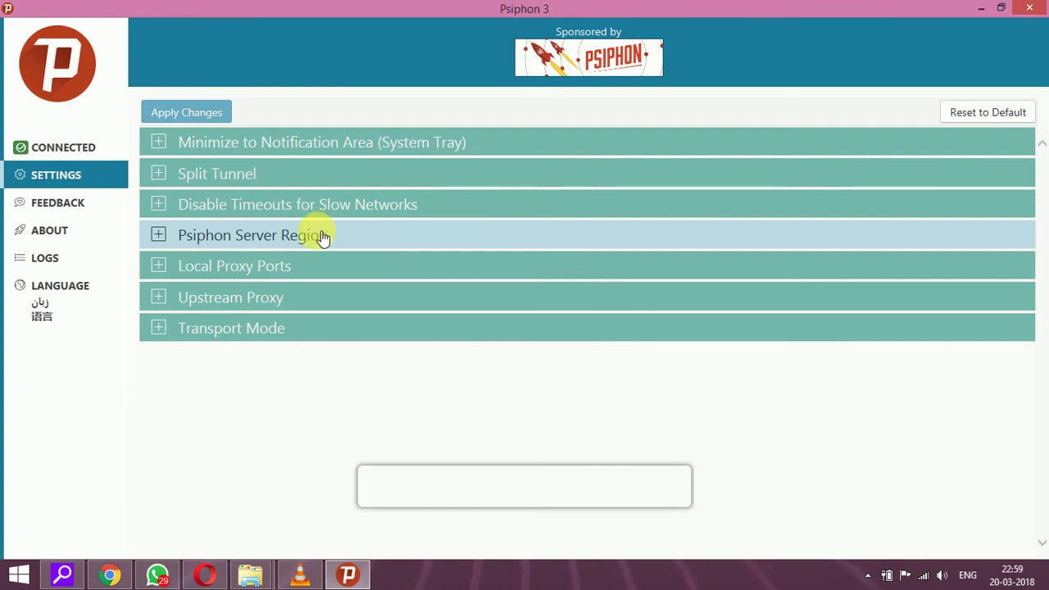
pyautogui.click(81, 212)
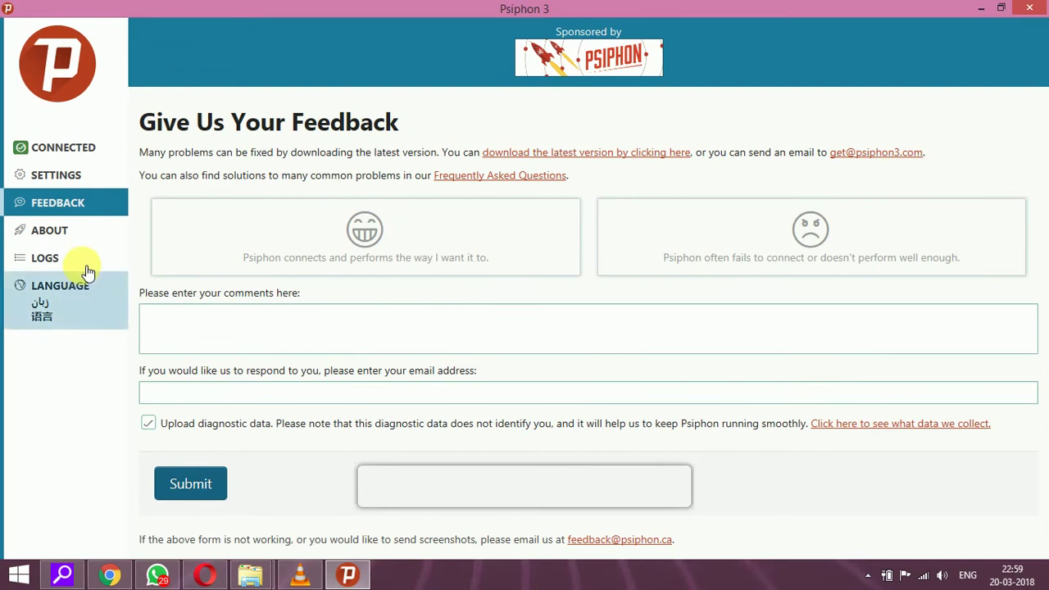
# Step: Show Psiphon's About page with Windows client version 133
pyautogui.click(74, 230)
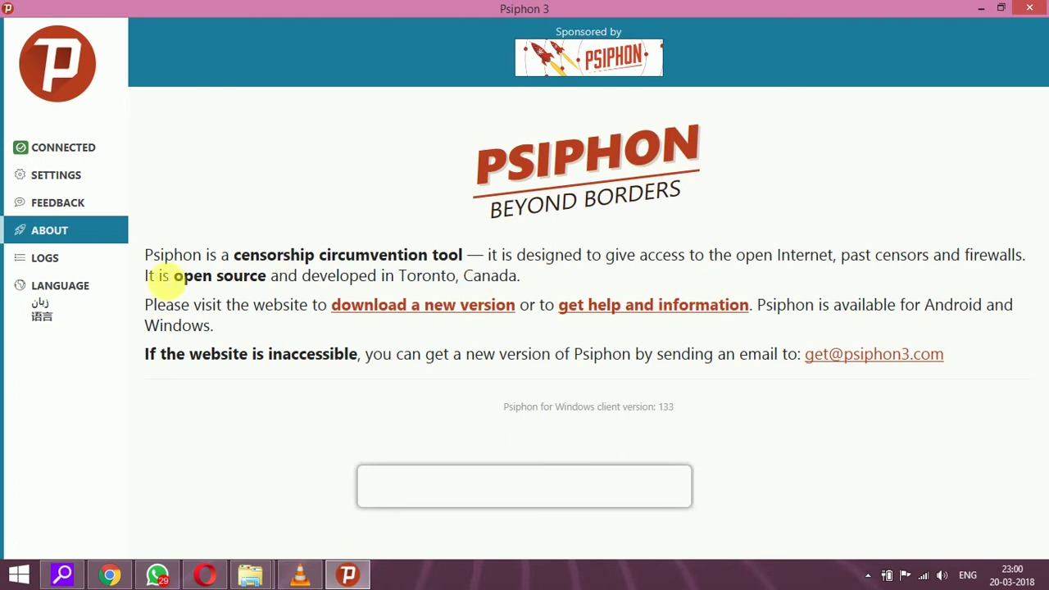
# Step: Show the Language page listing English, Deutsch, Español, Français and Русский
pyautogui.click(54, 287)
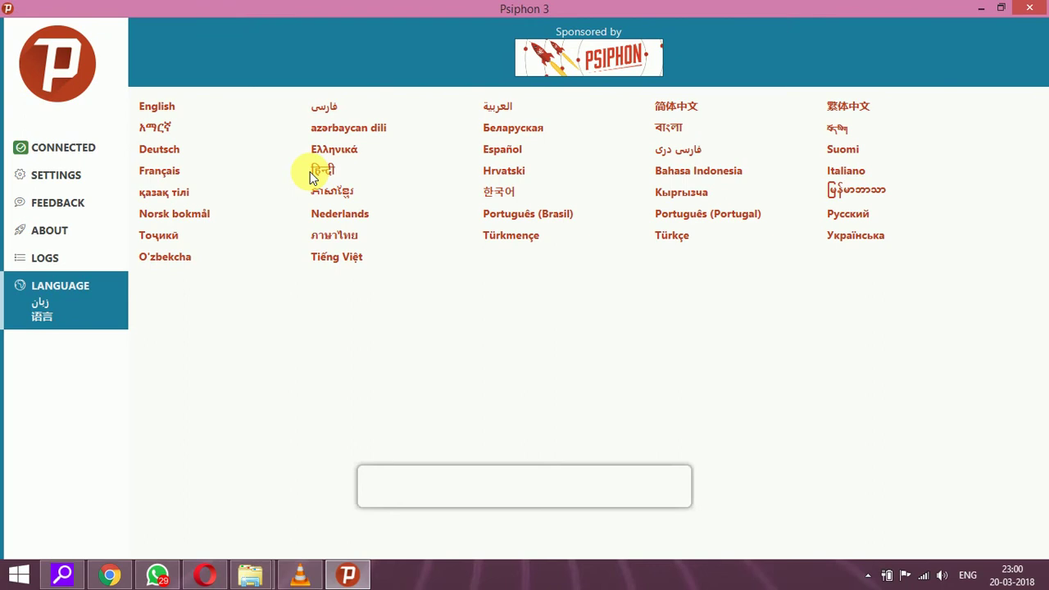
# Step: Return to the connected status page, minimize Psiphon and File Explorer, and launch Opera
pyautogui.click(70, 147)
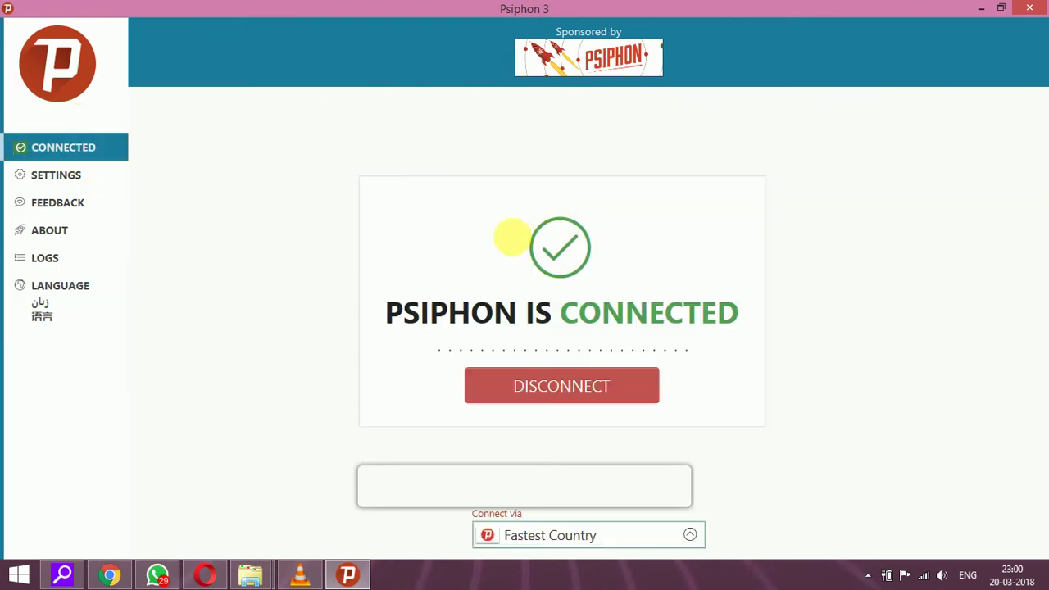
pyautogui.click(986, 9)
pyautogui.click(990, 8)
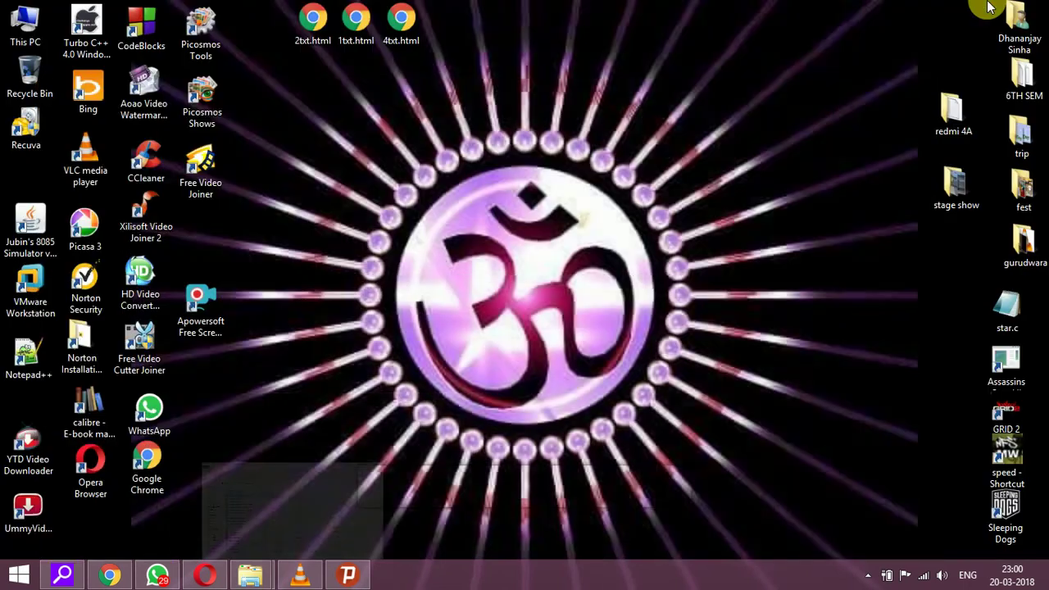
pyautogui.click(198, 577)
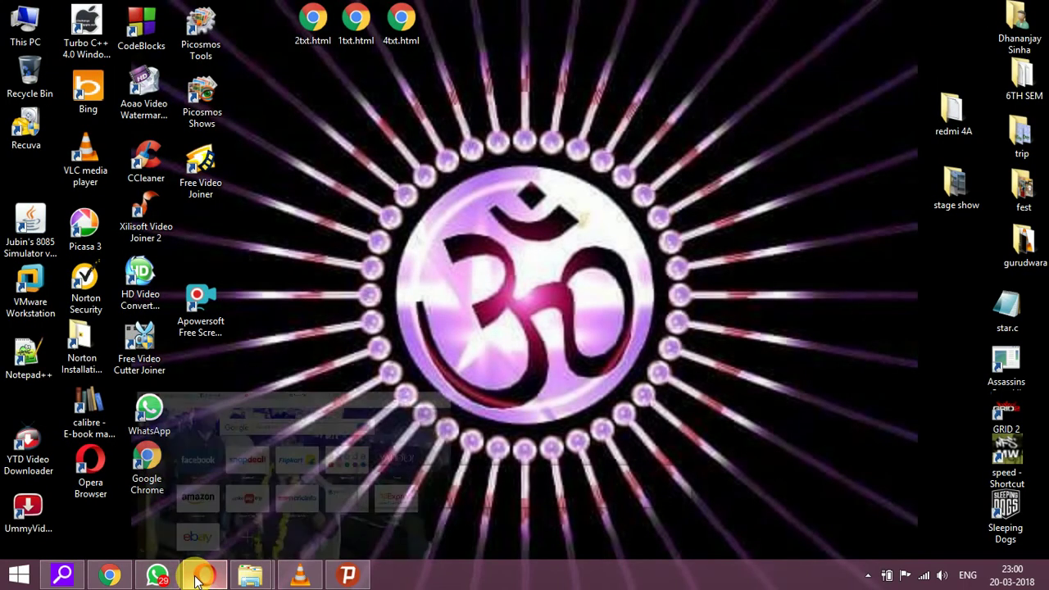
# Step: Search Google from Opera's Speed Dial for 'irct.co.in'
pyautogui.click(581, 129)
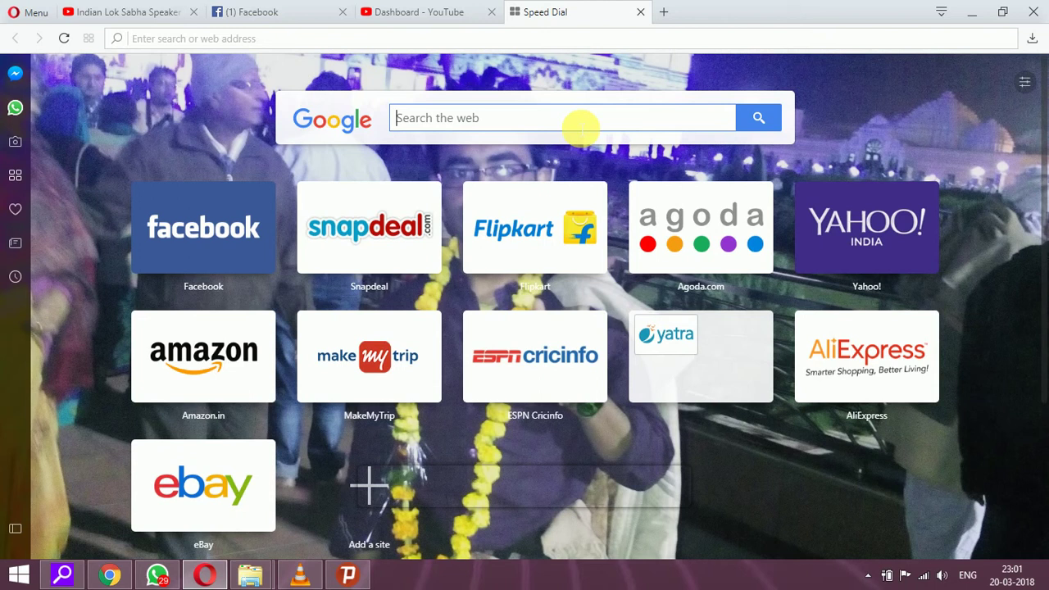
pyautogui.write('irct.co.in')
pyautogui.press('Return')
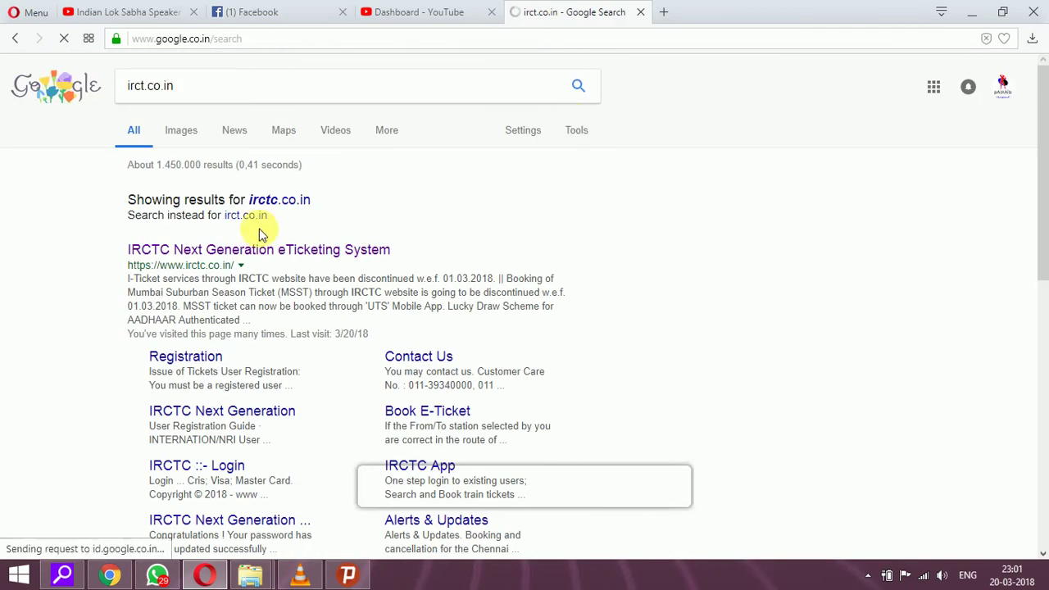
# Step: Switch to the corrected 'irctc.co.in' results and open the IRCTC Next Generation eTicketing System result
pyautogui.click(286, 204)
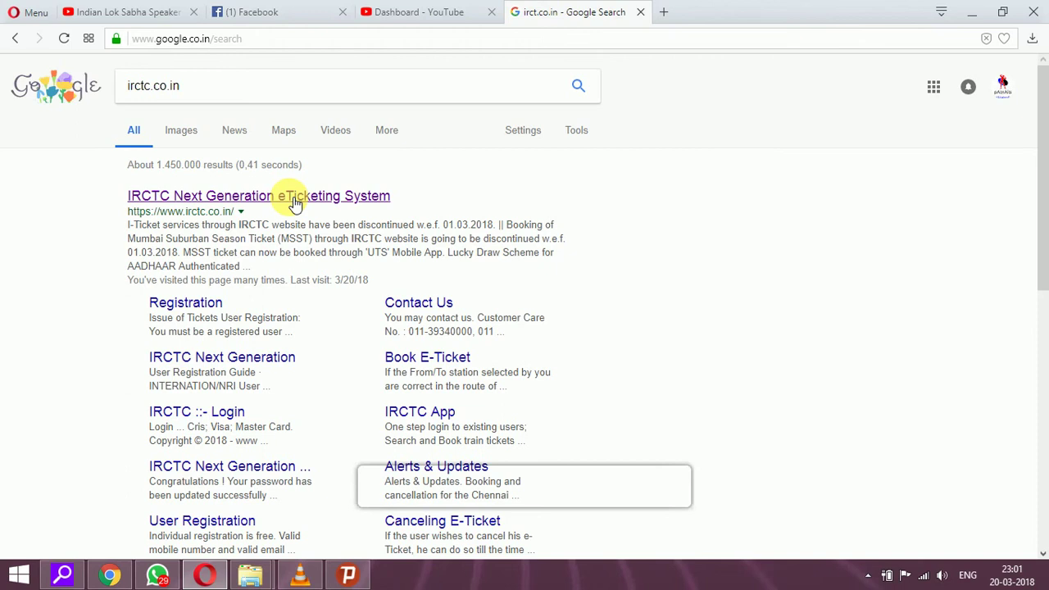
pyautogui.click(295, 204)
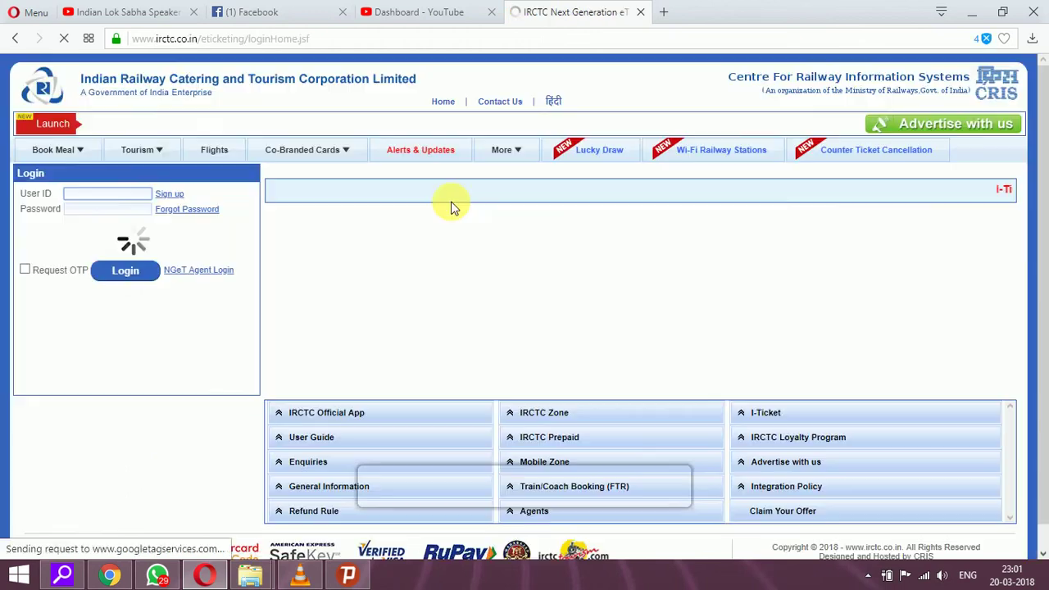
pyautogui.press('alt')
pyautogui.press('Escape')
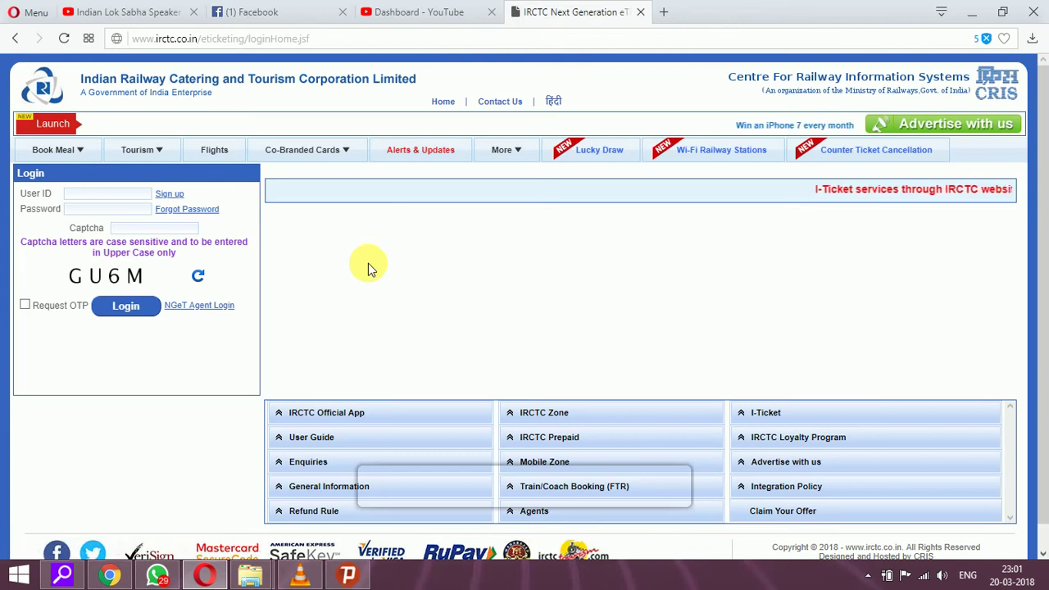
pyautogui.press('alt')
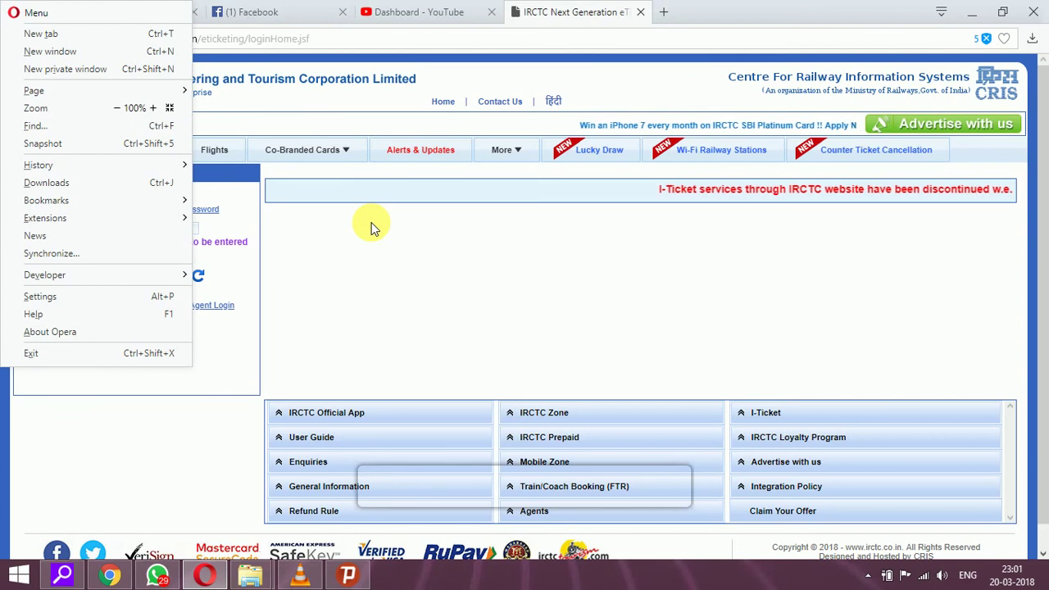
pyautogui.press('Escape')
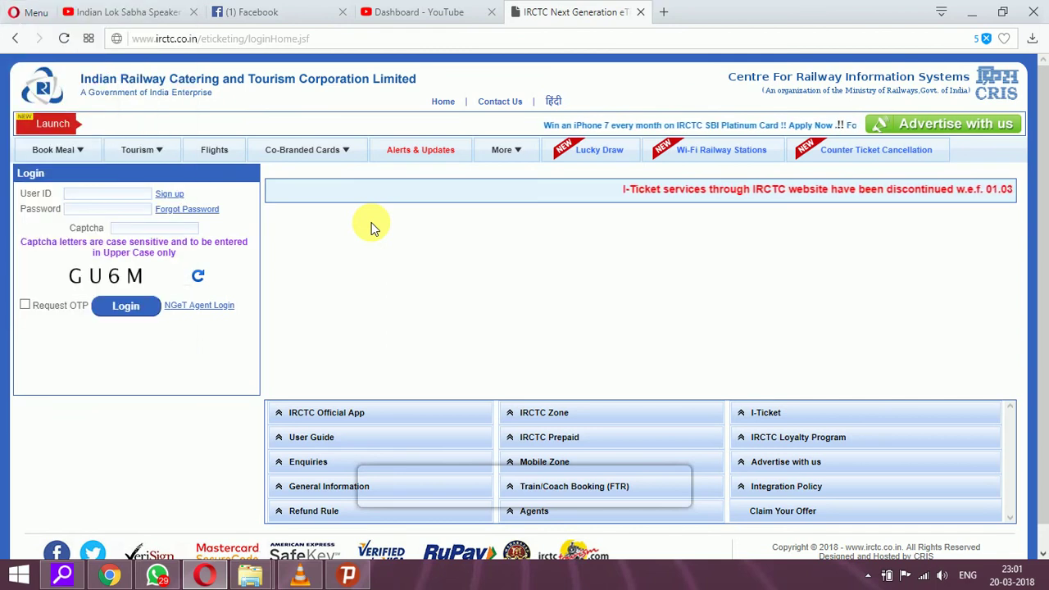